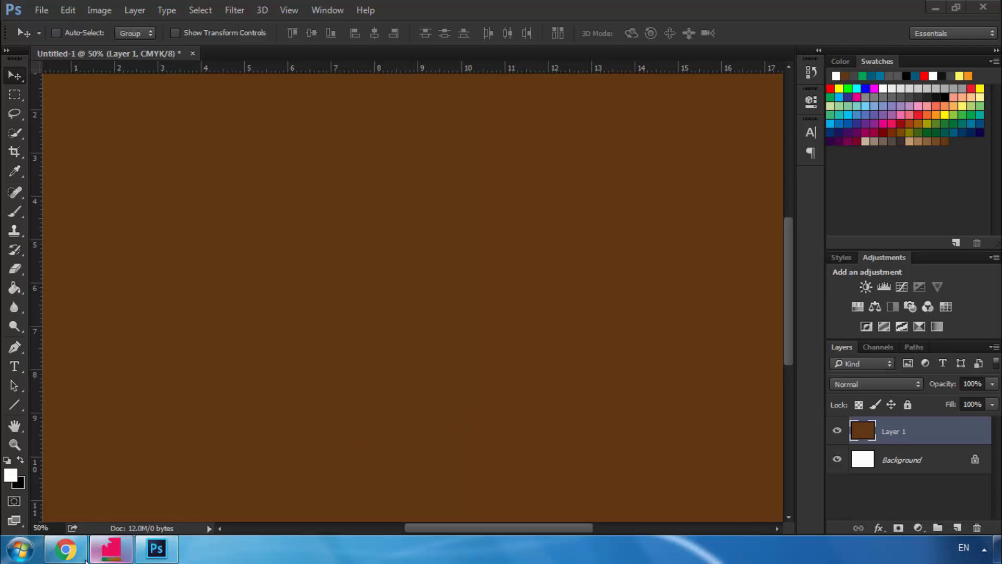
Switch to Chrome to examine the Pathippu-250 Tamil font download page on Periyar.org, and close the browser
left_click(66, 548)
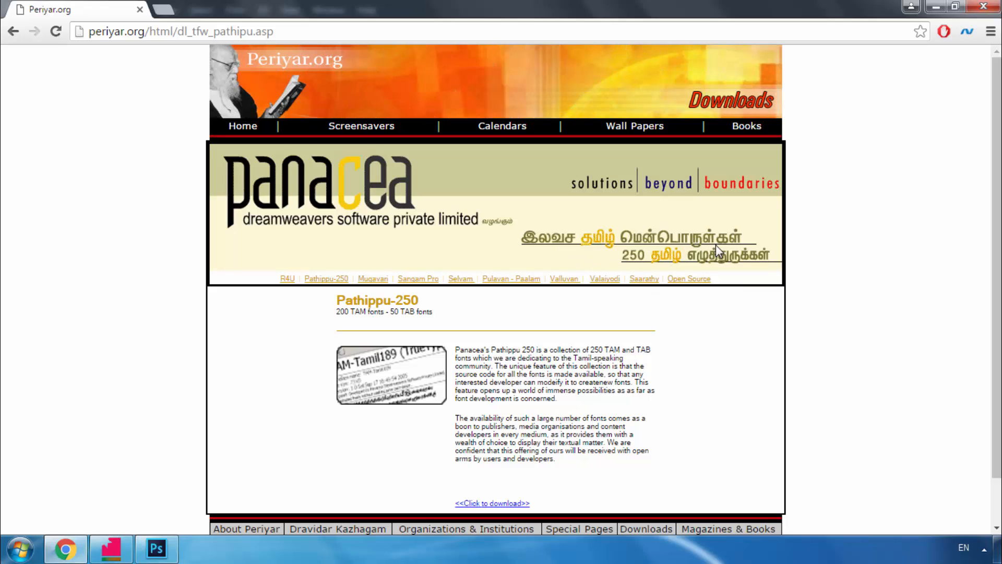
scroll(693, 280, "down", 2)
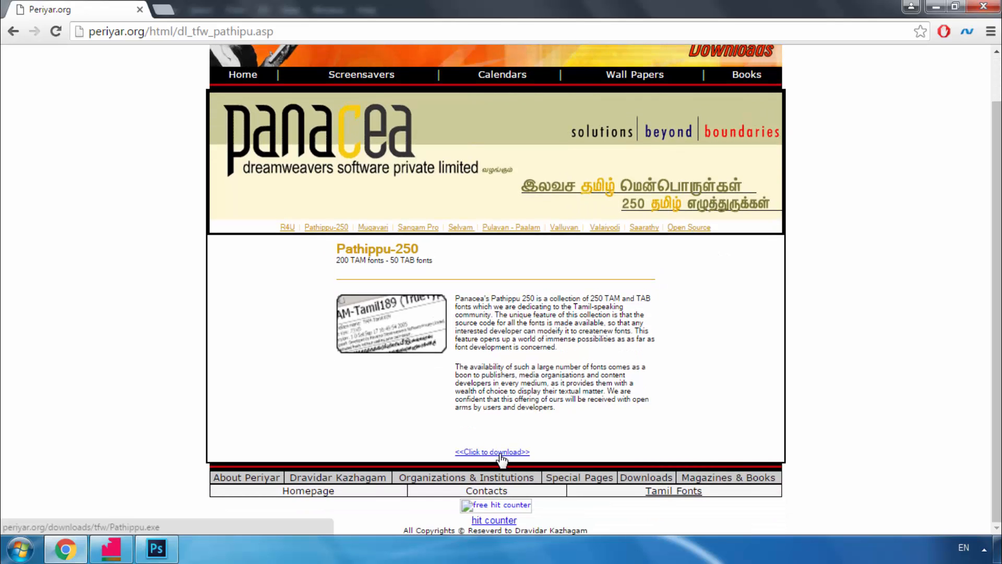
scroll(505, 449, "up", 2)
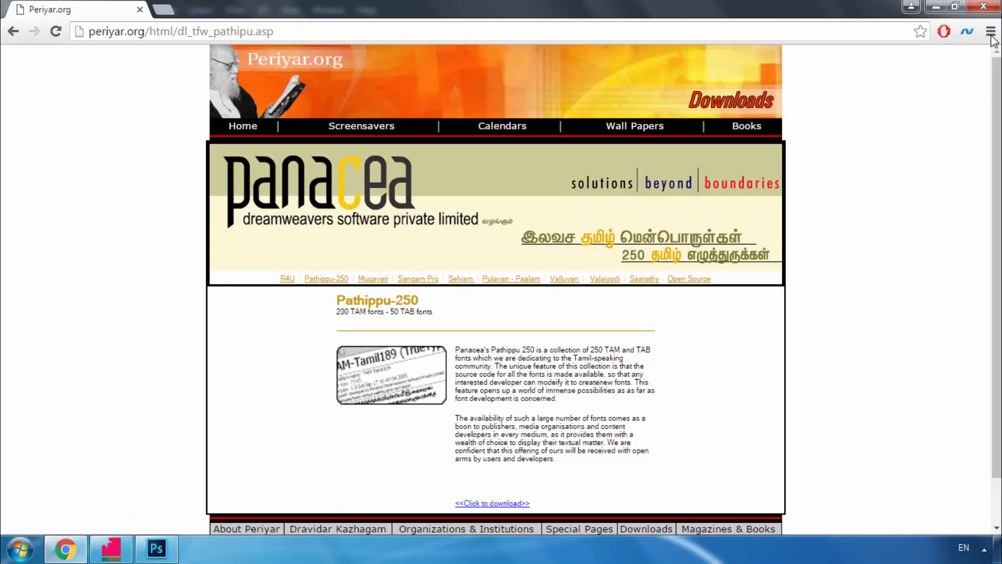
left_click(984, 6)
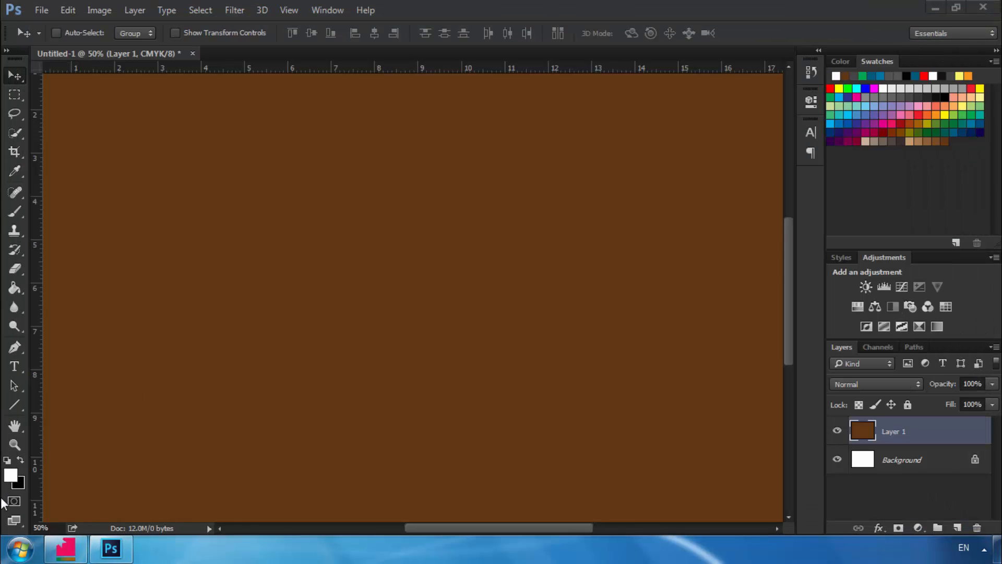
Switch to NHM Converter, set the input language to Tamil and enter the text "தமிழ் வீடியோ டுடோரியல்ஸ்"
left_click(82, 544)
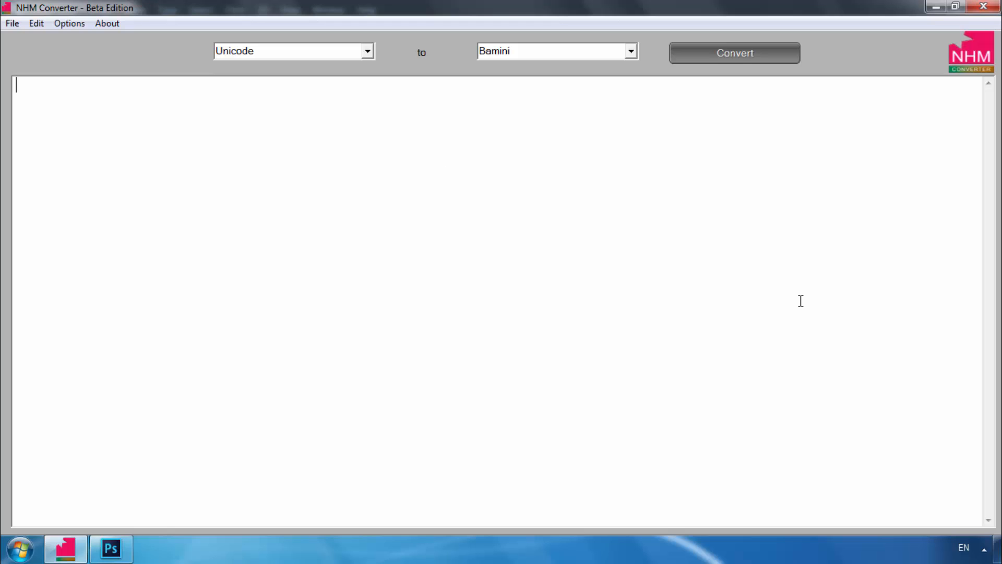
left_click(963, 548)
left_click(963, 510)
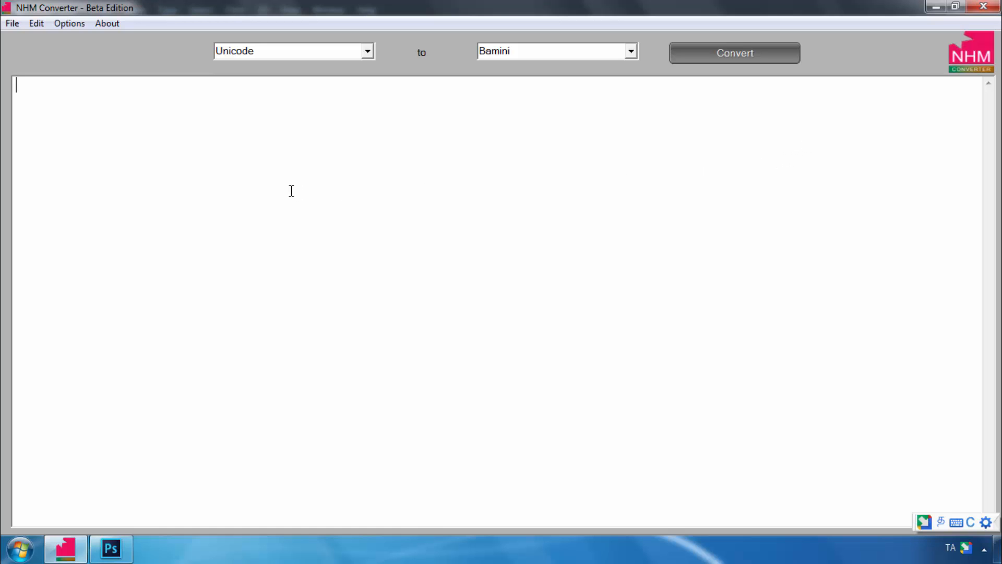
type("ta")
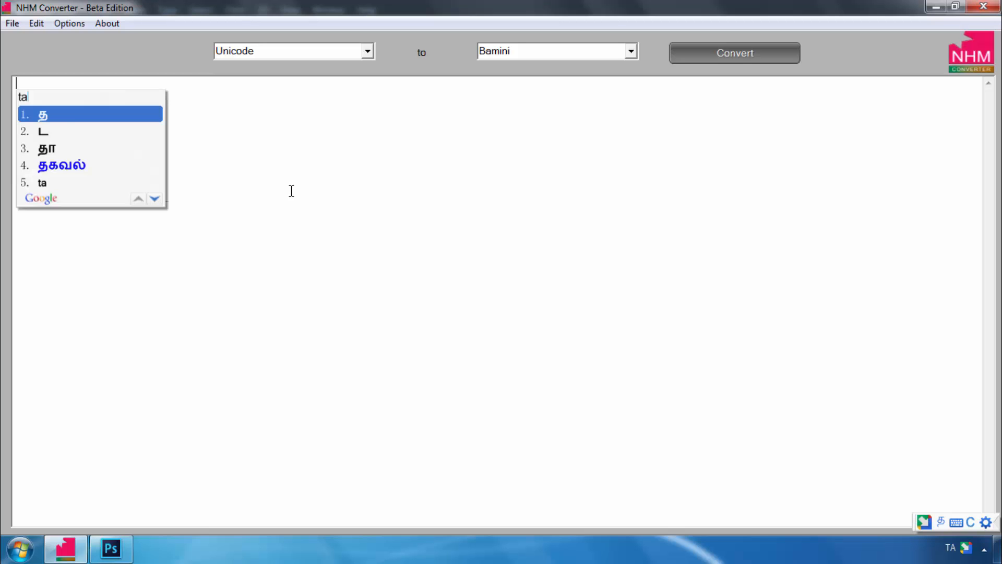
type("mil v")
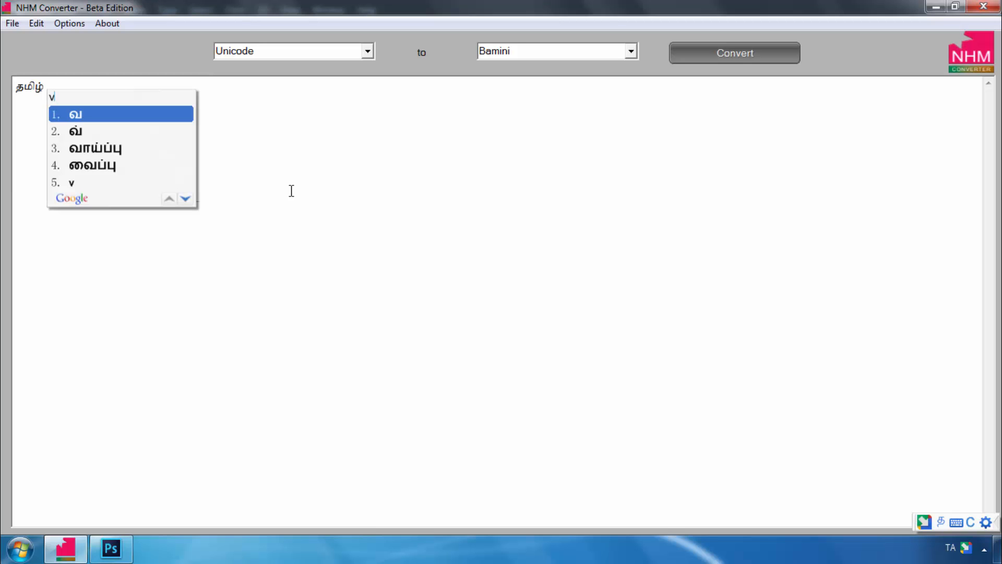
type("ideo ")
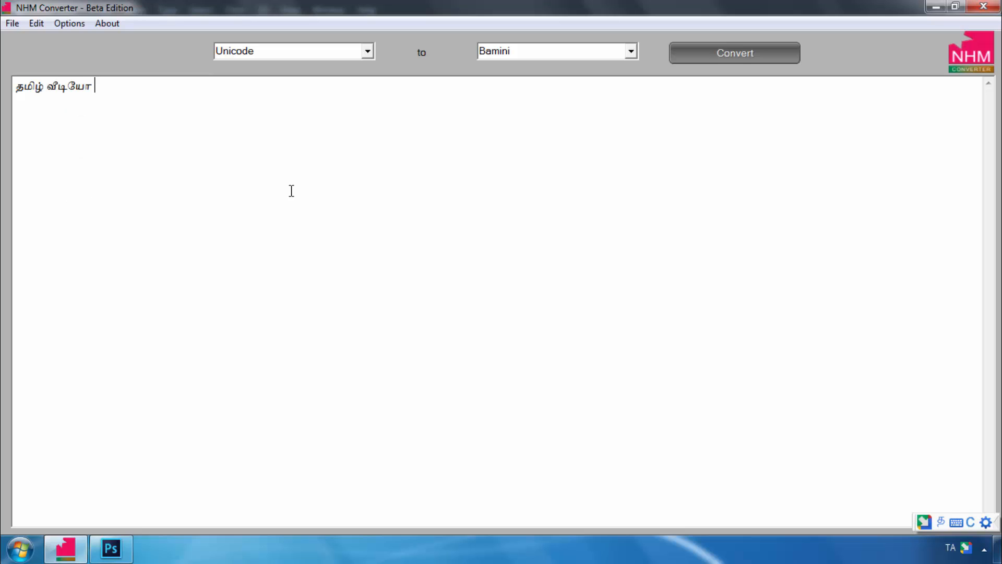
type("tut")
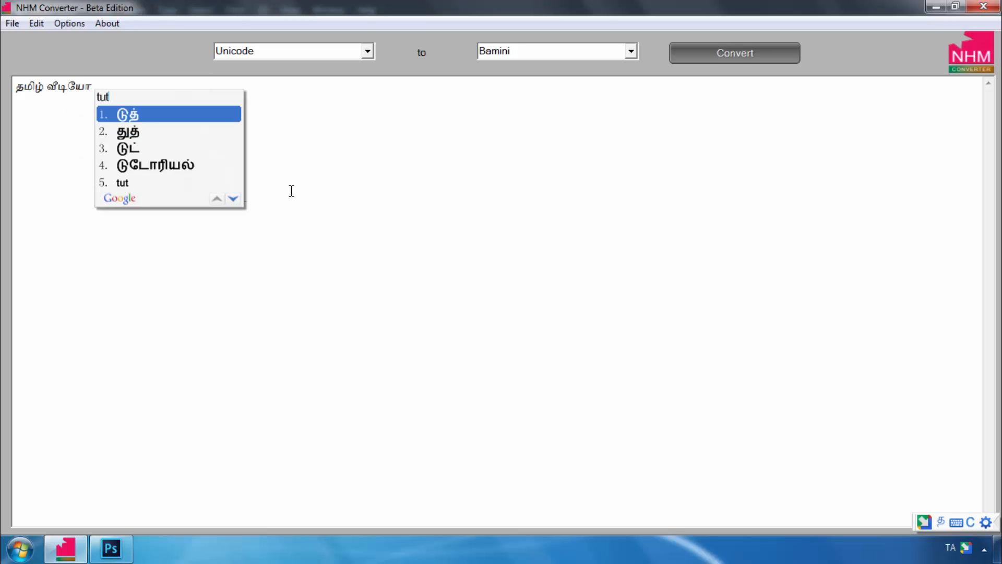
type("orials")
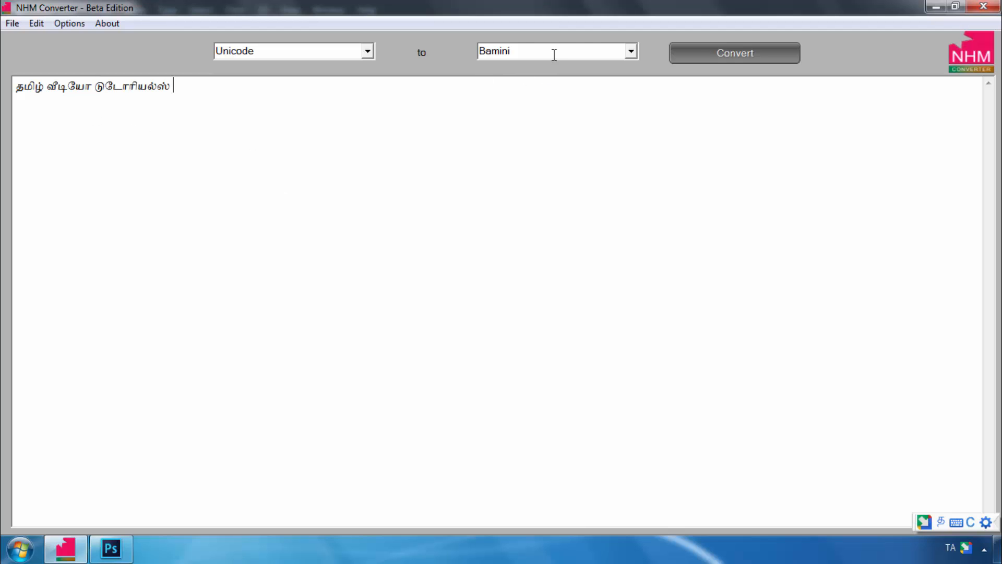
Convert the Tamil text from Unicode to the Tab encoding
left_click(632, 52)
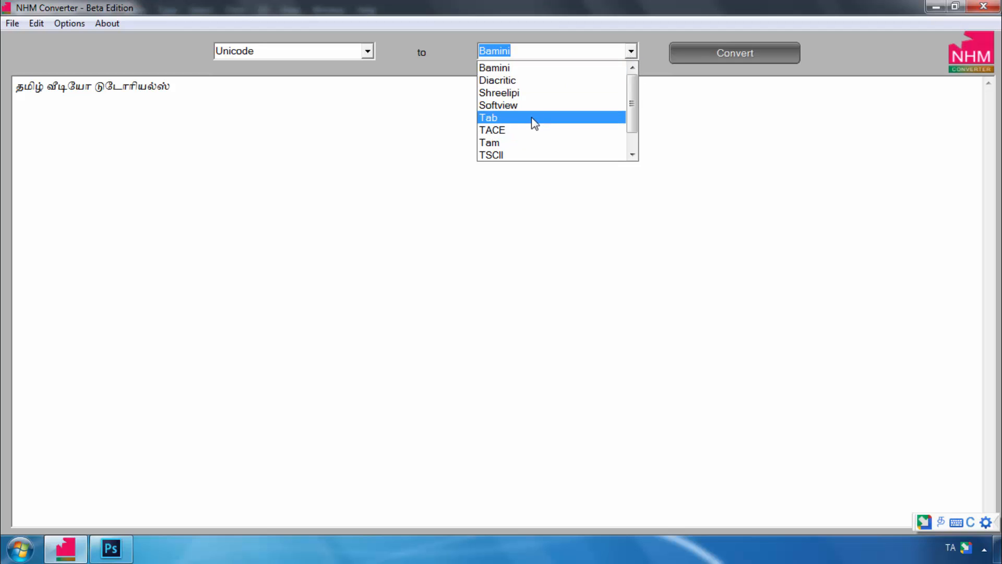
left_click(350, 135)
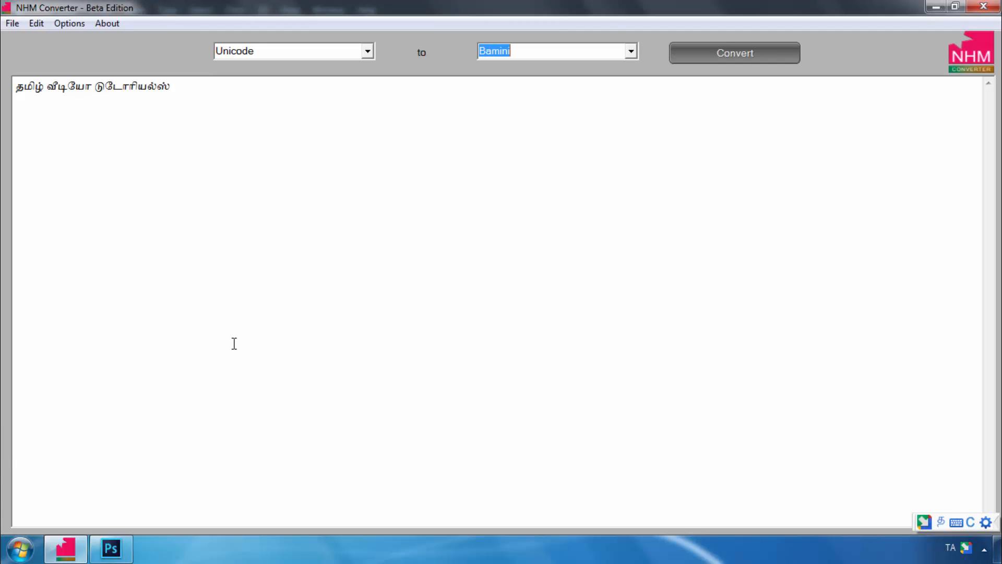
left_click(632, 51)
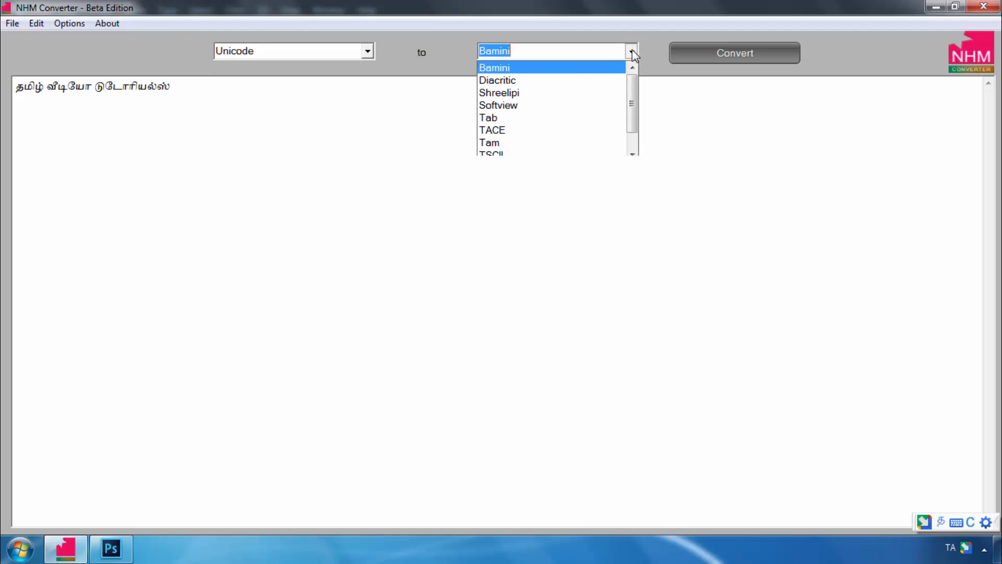
left_click(489, 118)
left_click(700, 54)
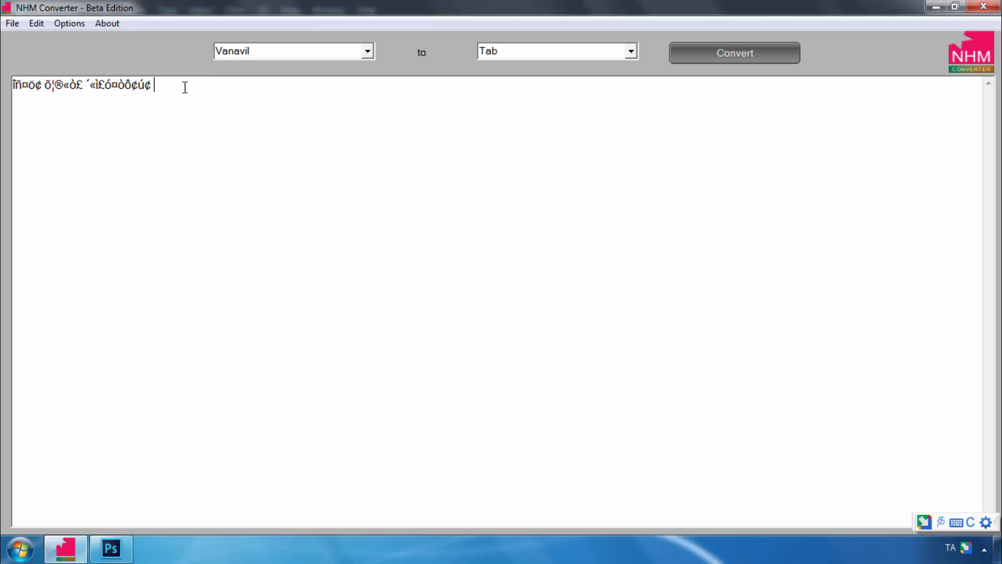
Select the whole line of converted text and copy it
type("a")
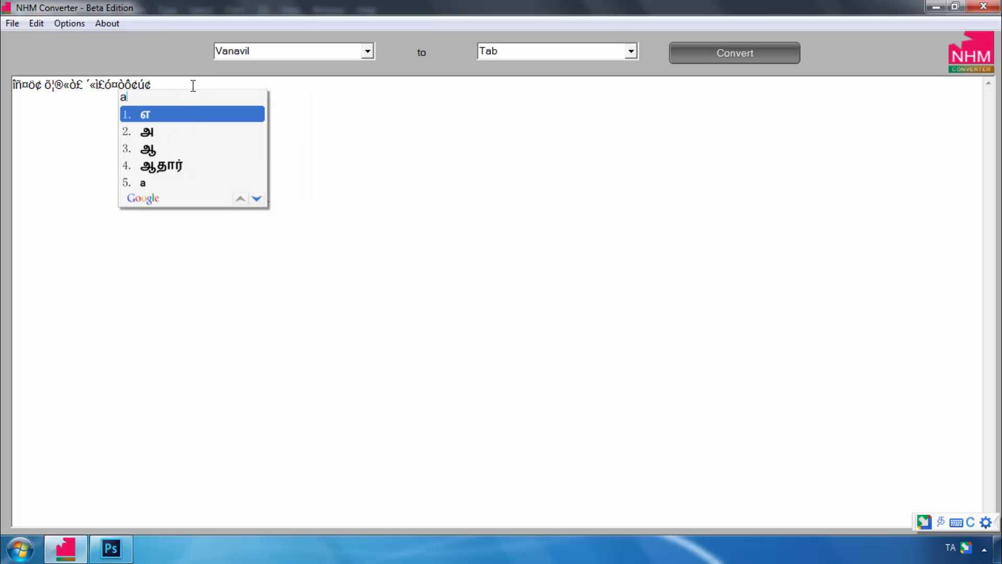
left_click(339, 92)
triple_click(143, 90)
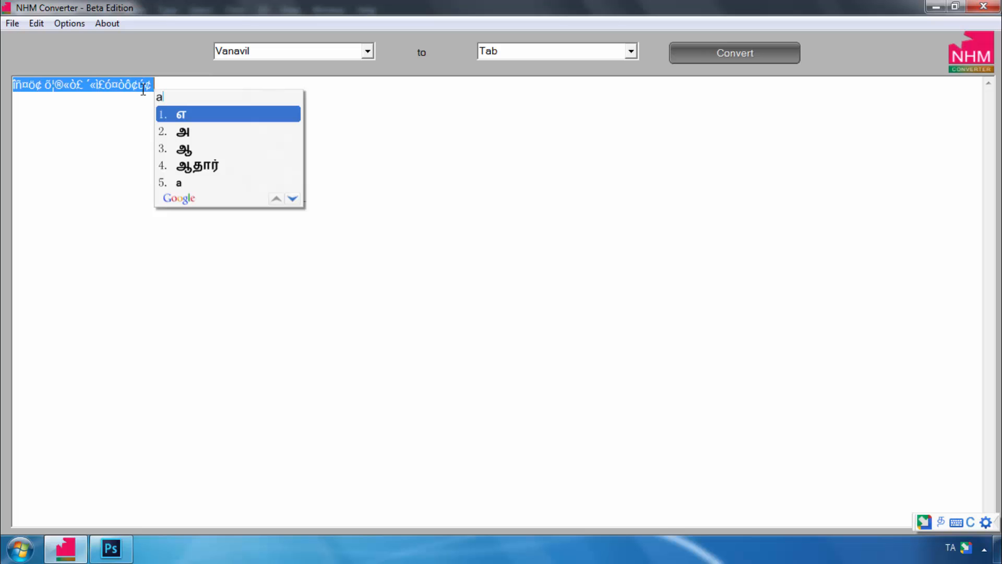
right_click(123, 89)
left_click(168, 112)
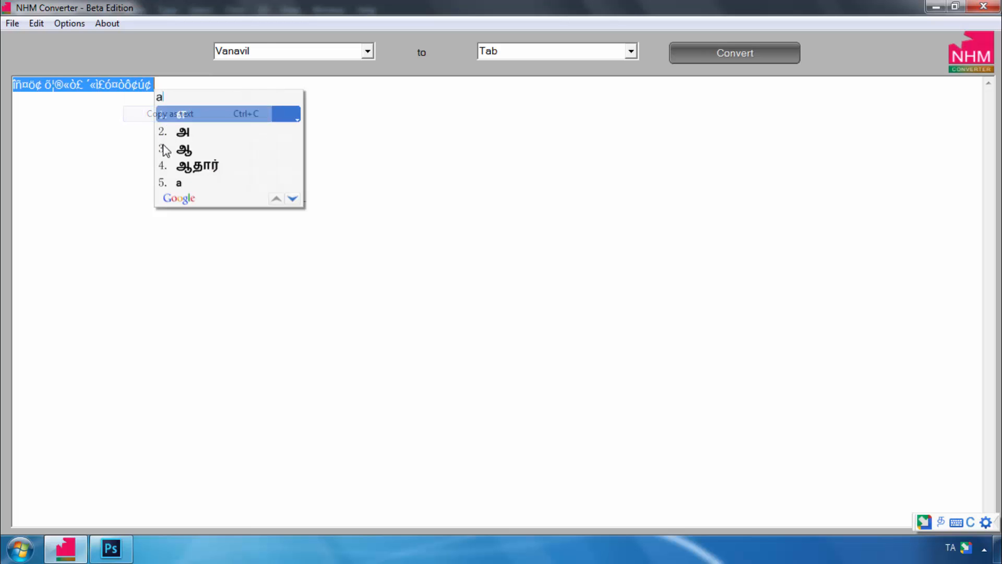
Switch to Photoshop and paste the converted text as a new text layer near the upper-left of the brown canvas
left_click(109, 549)
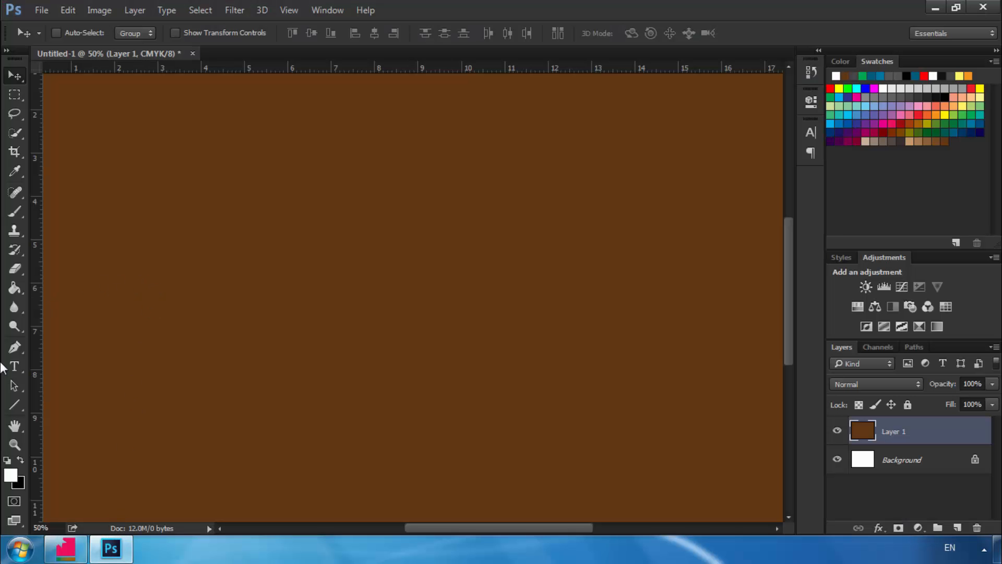
left_click(15, 366)
left_click(100, 167)
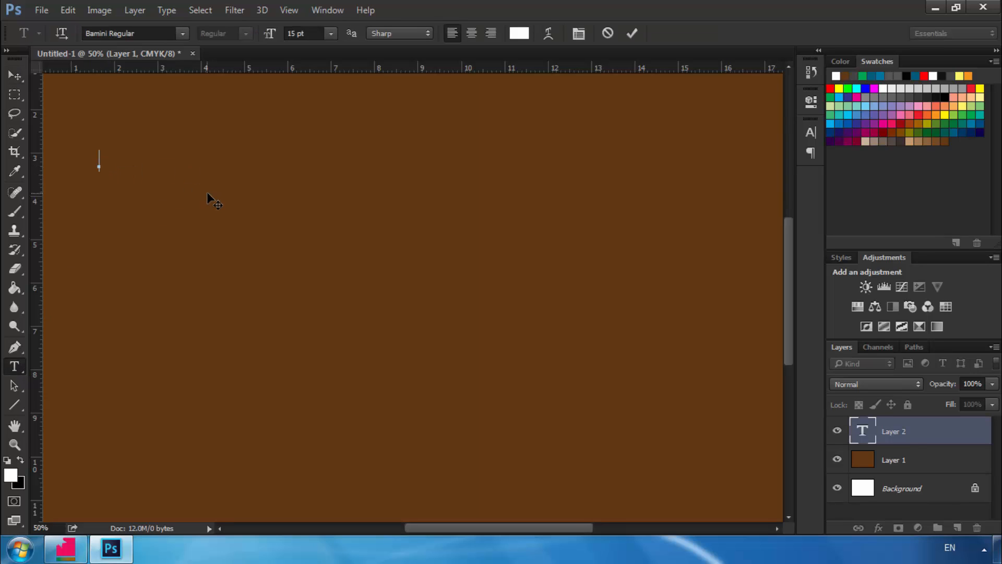
key("ctrl+v")
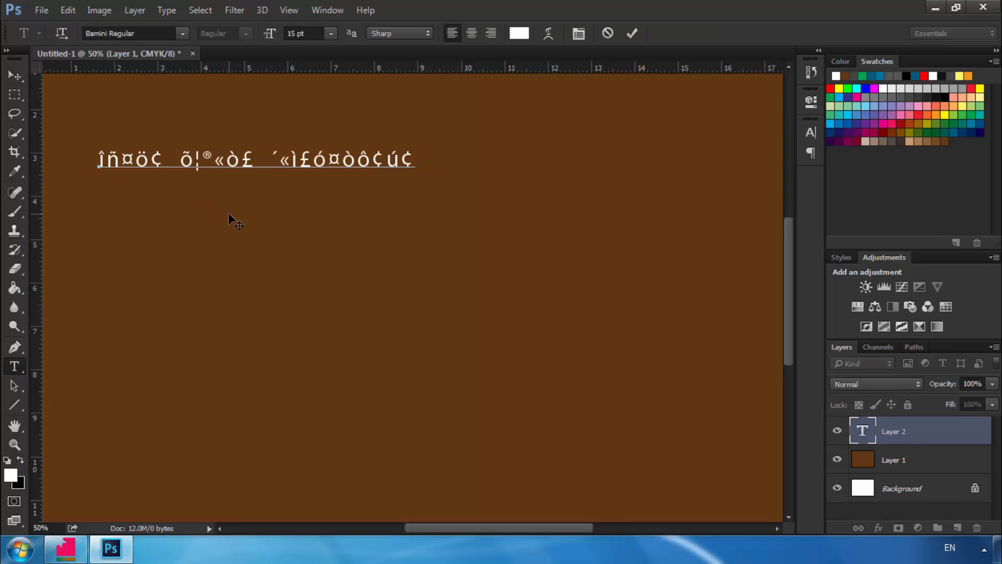
Select all of the pasted text and set its font to TAB-Tamil020 Normal
key("ctrl+a")
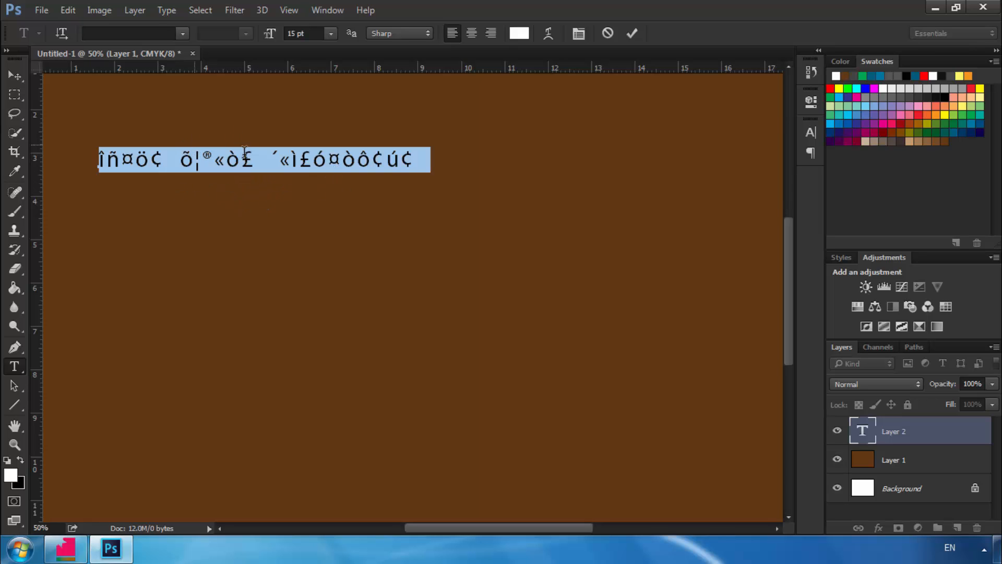
left_click(183, 34)
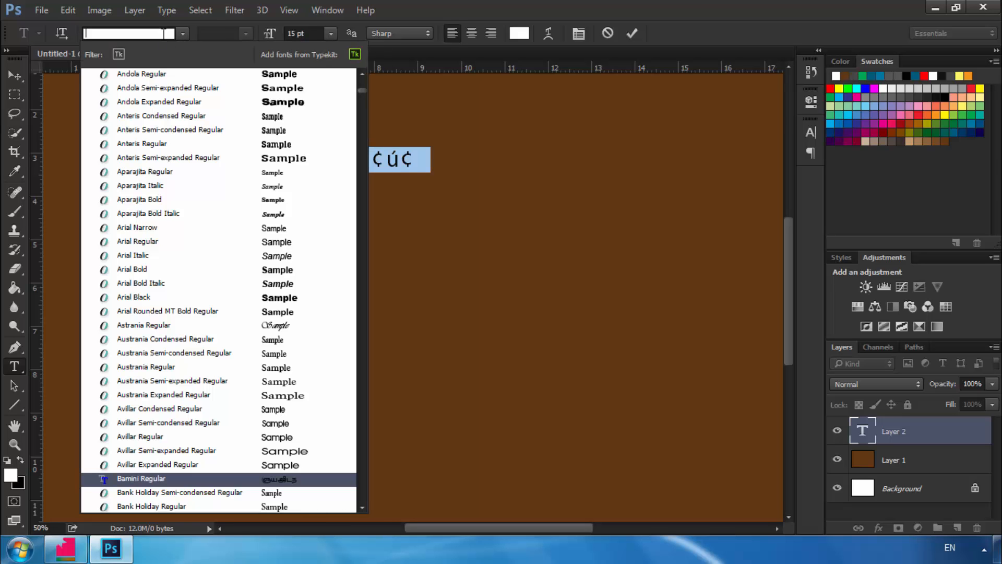
left_click_drag(362, 88, 368, 398)
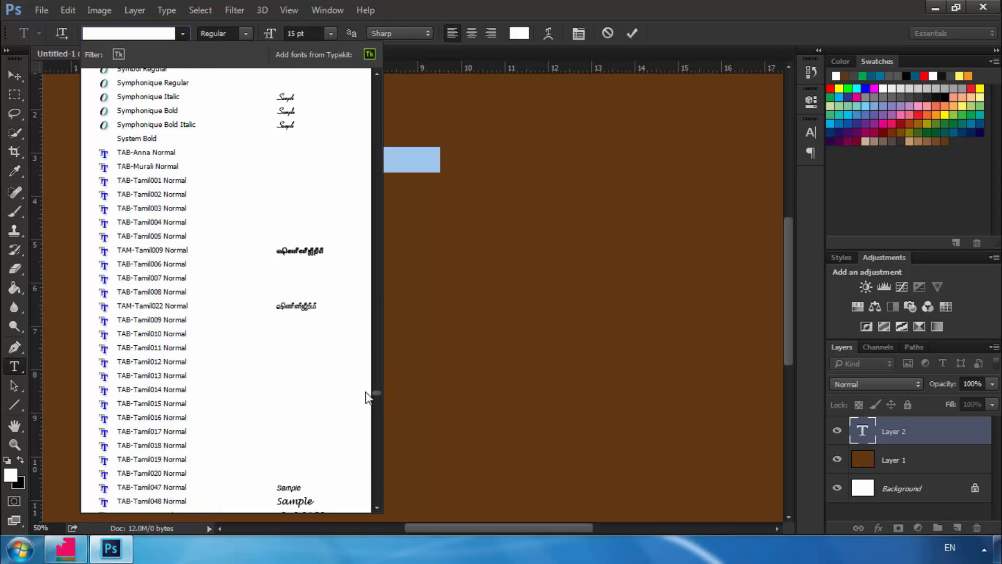
scroll(156, 146, "up", 8)
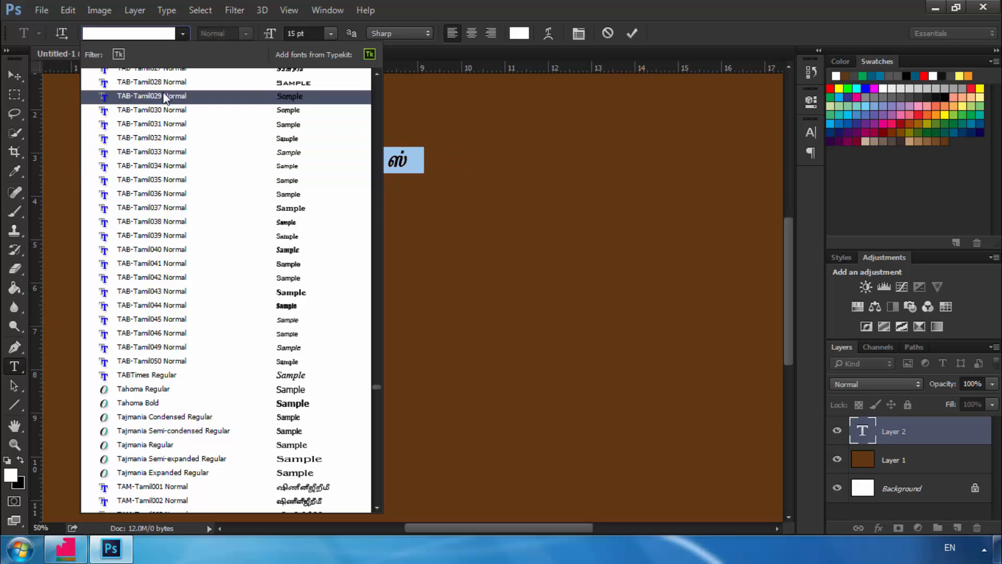
scroll(164, 96, "up", 5)
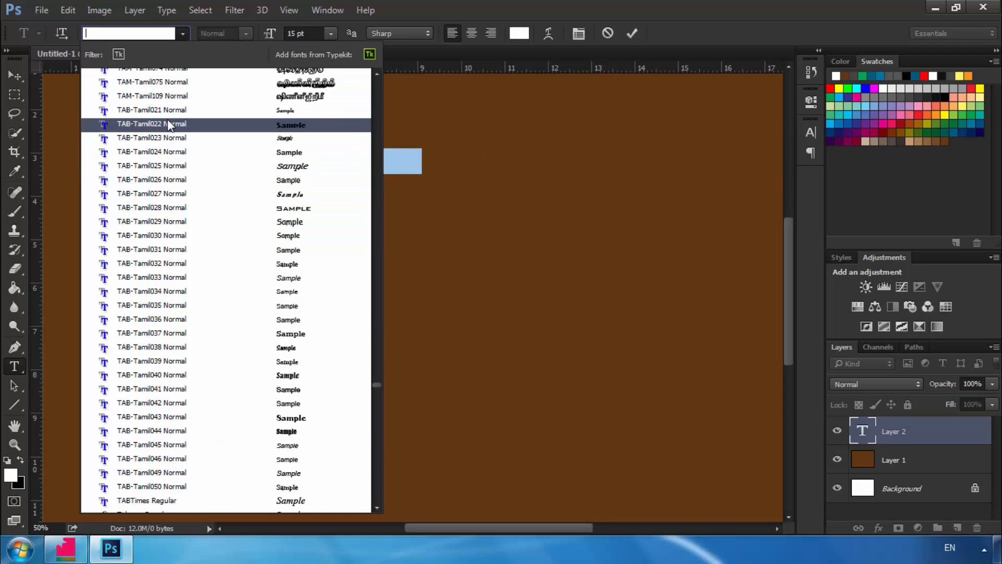
scroll(160, 94, "up", 1)
left_click(159, 77)
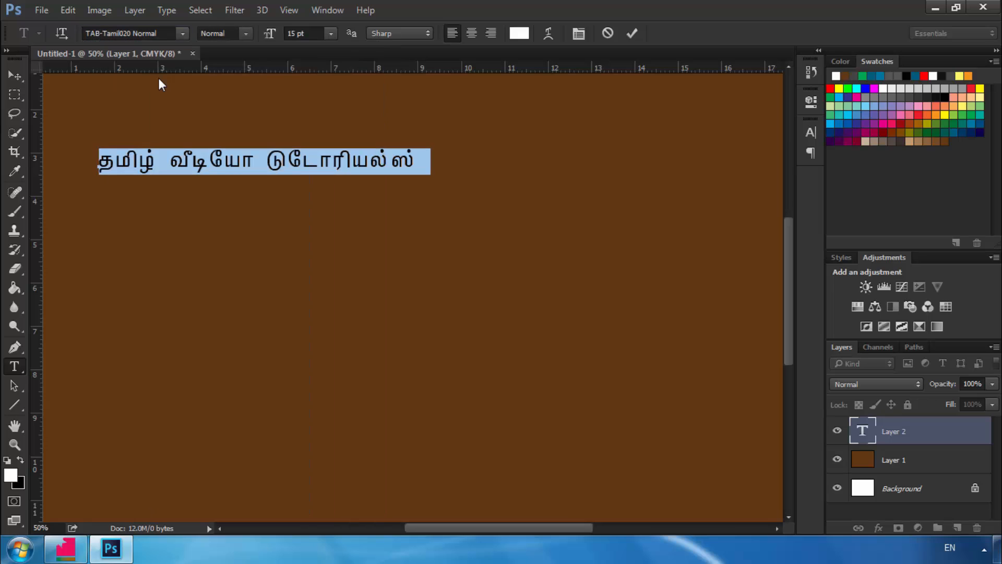
Change the selected text's font to TAB-Tamil007 Normal
left_click(141, 34)
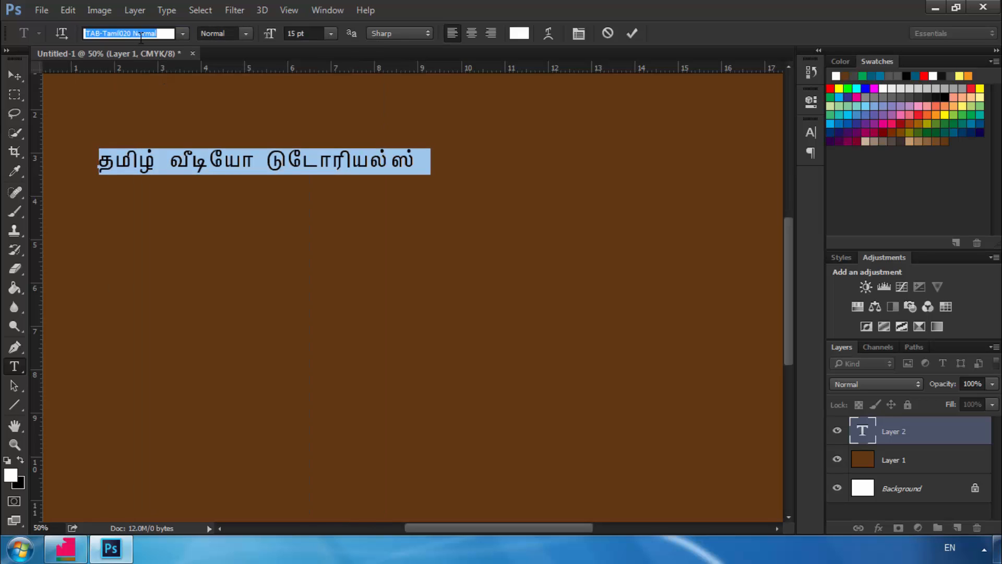
key("Down")
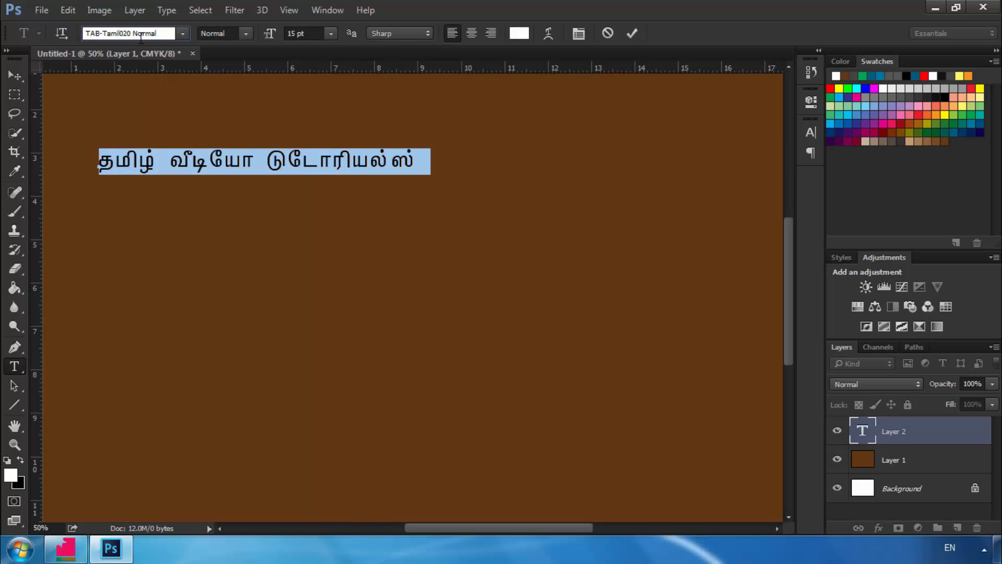
double_click(141, 38)
double_click(141, 38)
double_click(172, 37)
left_click(183, 34)
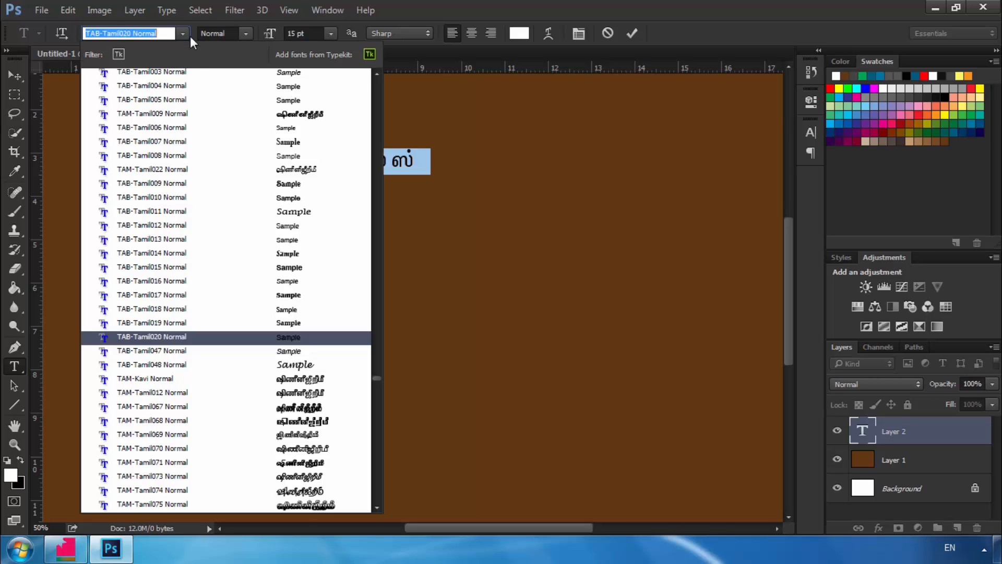
left_click(196, 145)
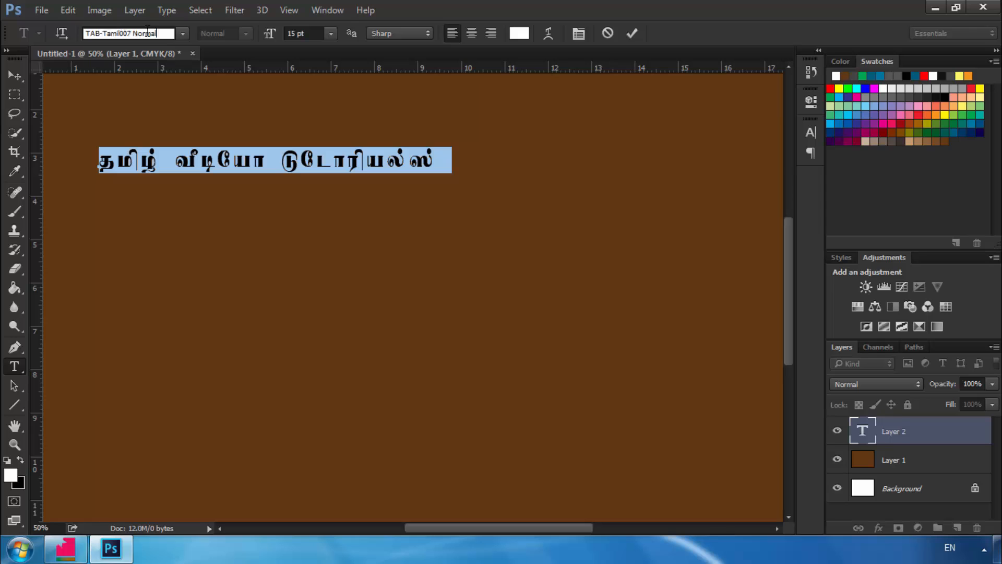
Preview the successive TAB-Tamil fonts on the text, set it to TAB-Tamil014 Normal and commit the text edit
key("Down")
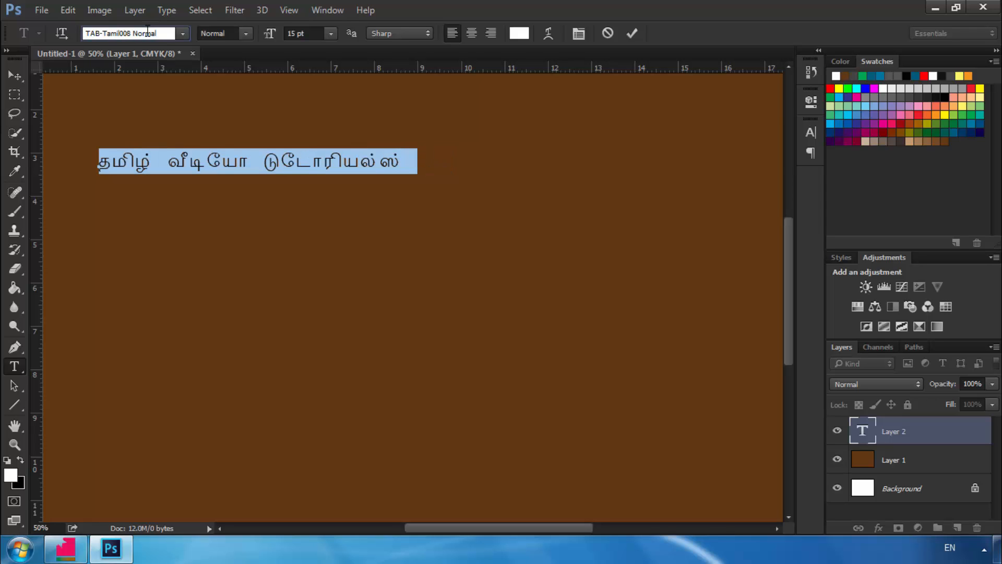
key("Down")
key("Down")
key("Down")
key("Down")
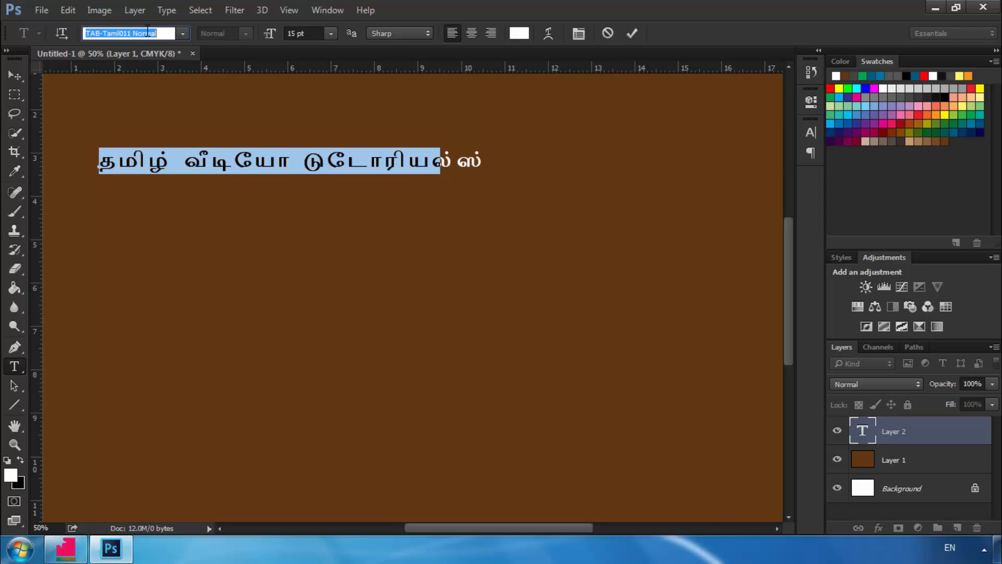
key("Down")
key("Down")
key("Down")
key("Down")
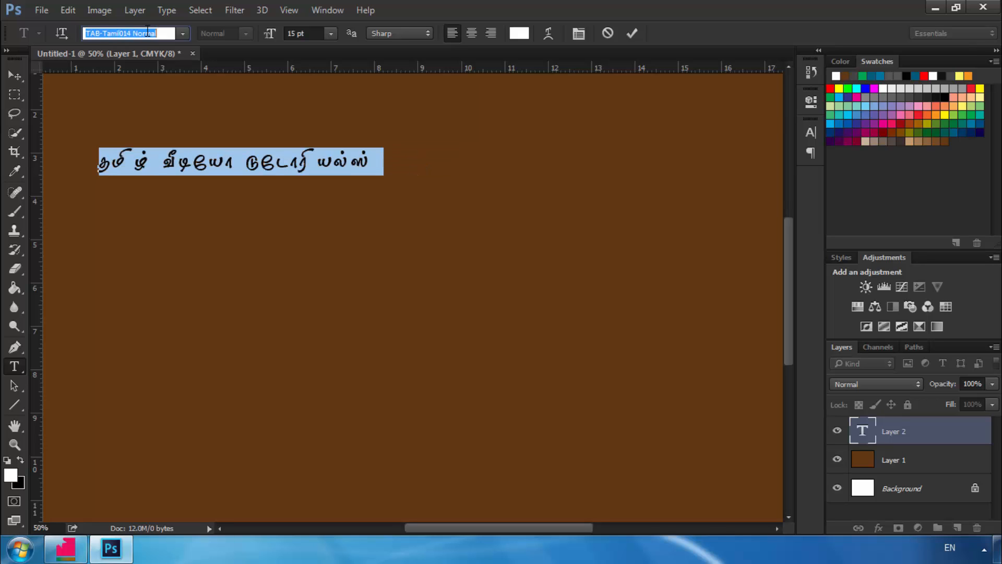
key("Down")
key("Down")
key("Down")
key("Down")
key("Down")
left_click(634, 36)
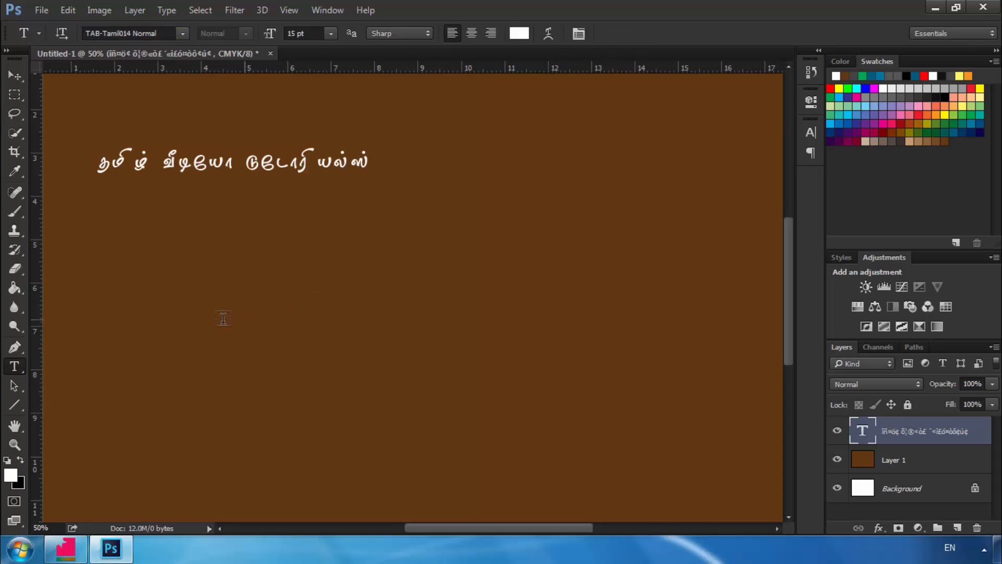
Paste the Tamil text as a new text layer below the first line, set its font to TAB-Tamil005 Normal and commit it
left_click(266, 320)
key("ctrl+v")
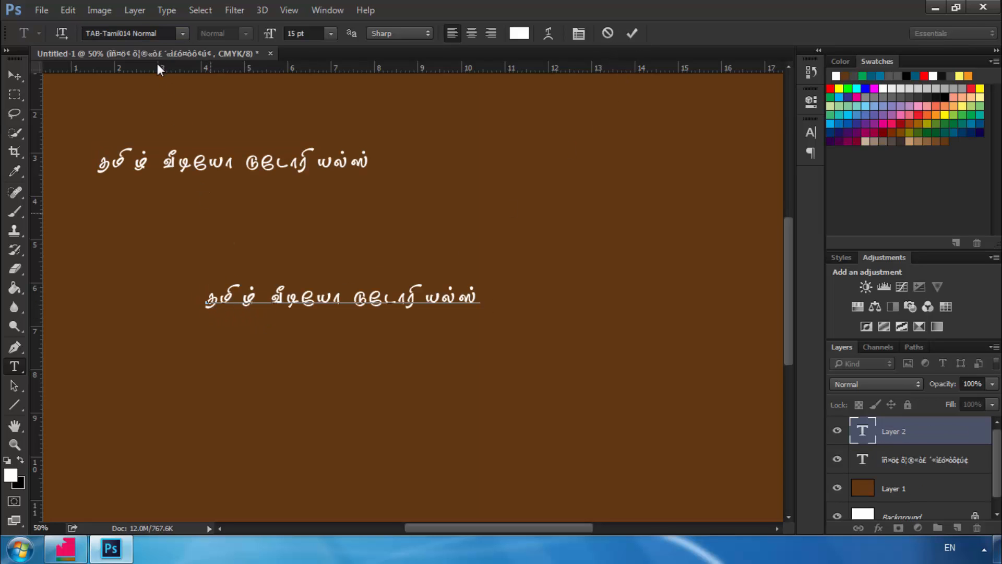
left_click(182, 34)
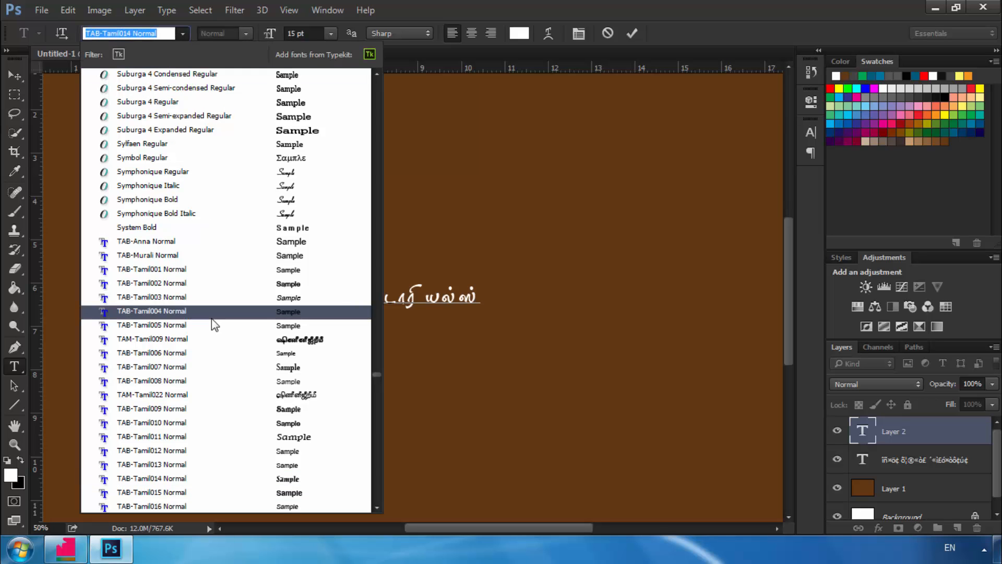
key("Return")
key("ctrl+a")
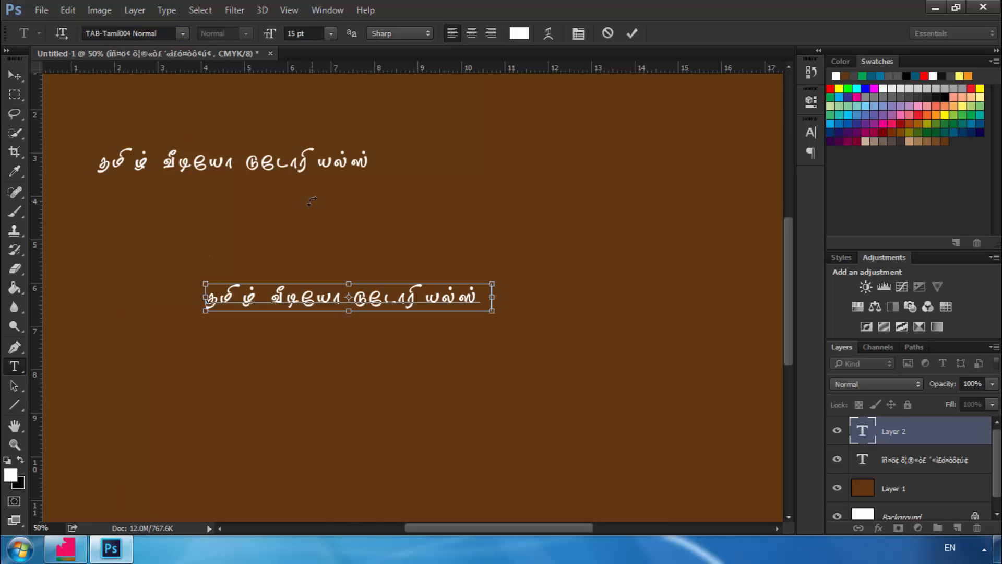
left_click(183, 34)
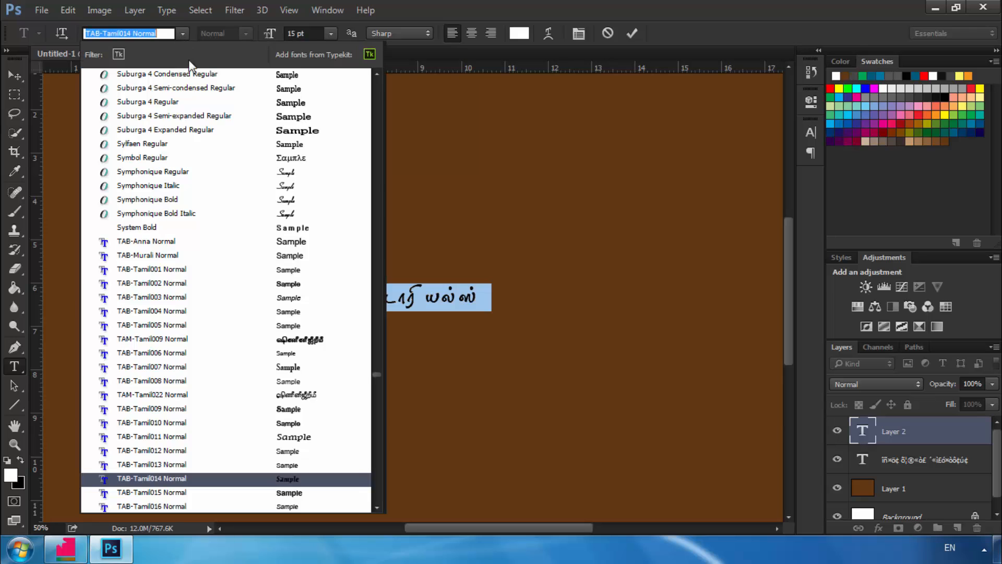
left_click(211, 346)
left_click(632, 33)
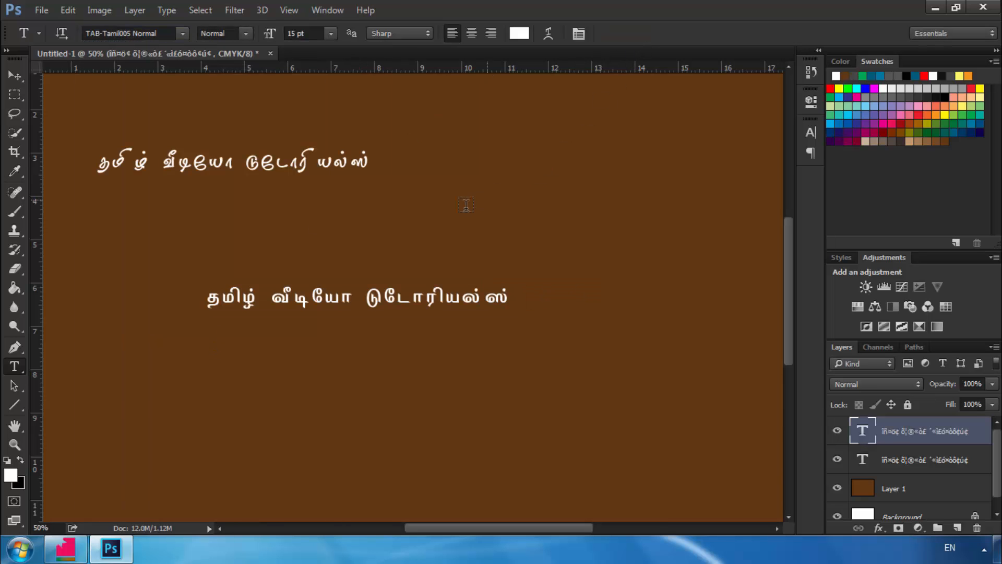
Paste another copy of the Tamil text in the canvas's upper-right area, set it to TAB-Tamil001 Normal and commit it
left_click(451, 205)
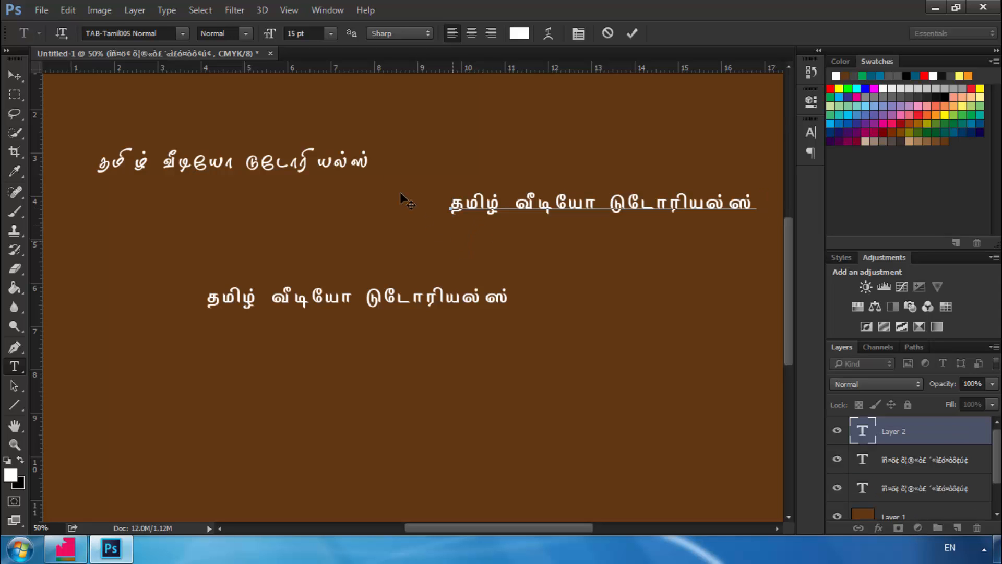
key("ctrl+a")
key("ctrl+c")
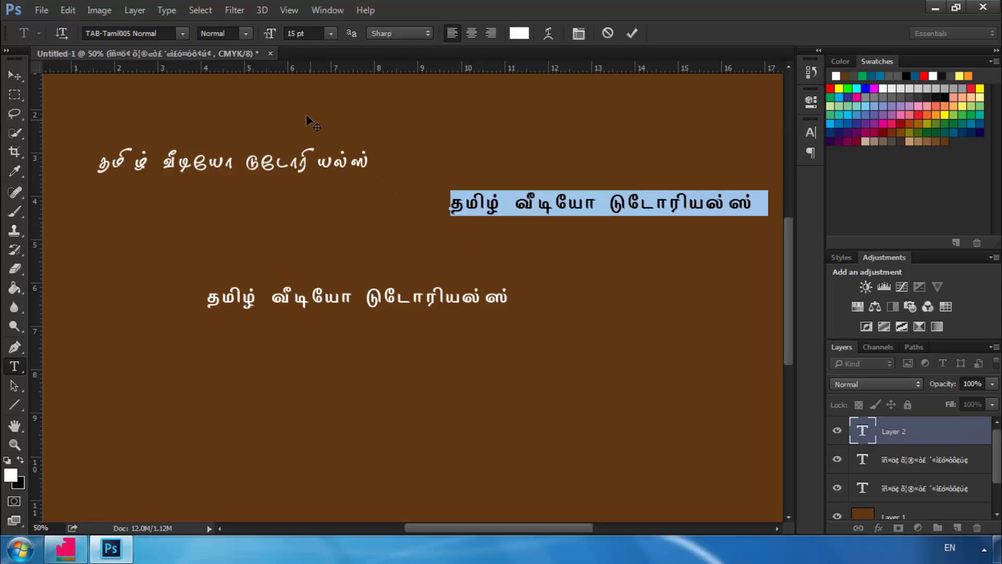
left_click(186, 36)
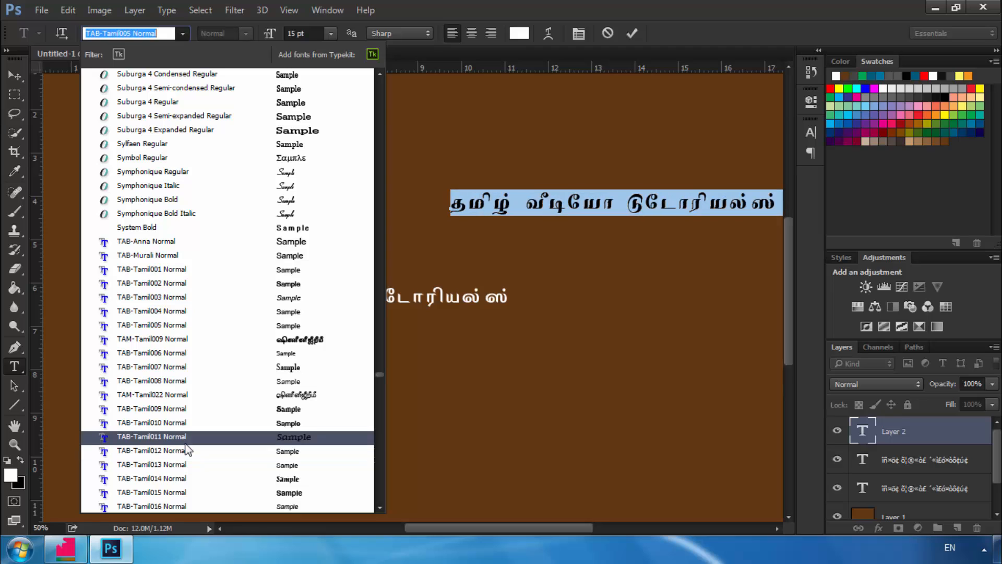
left_click(204, 270)
left_click(633, 32)
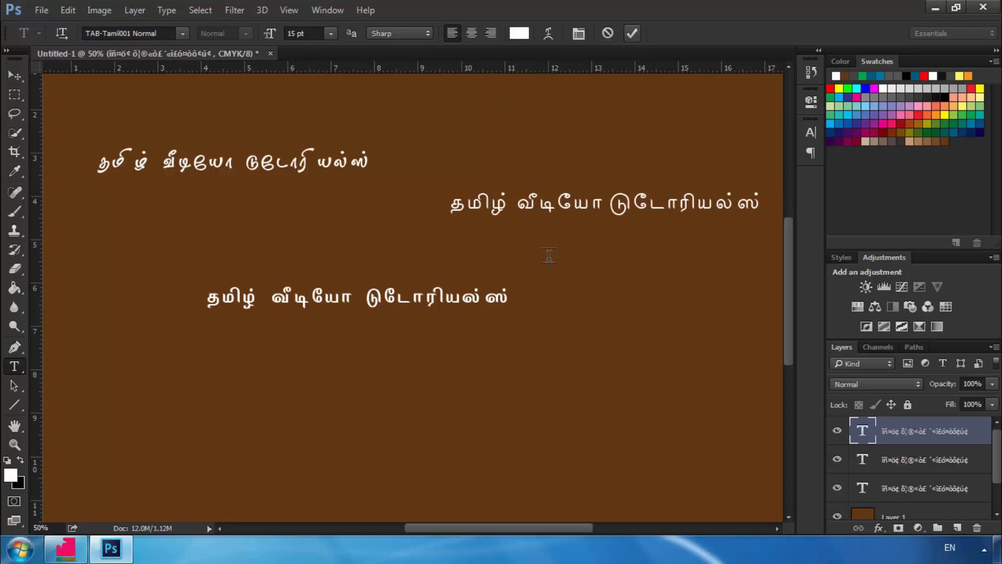
Paste the Tamil text as a new layer near the bottom of the visible canvas, set in TAB-Tamil020 Normal, and commit it
left_click(227, 447)
key("ctrl+v")
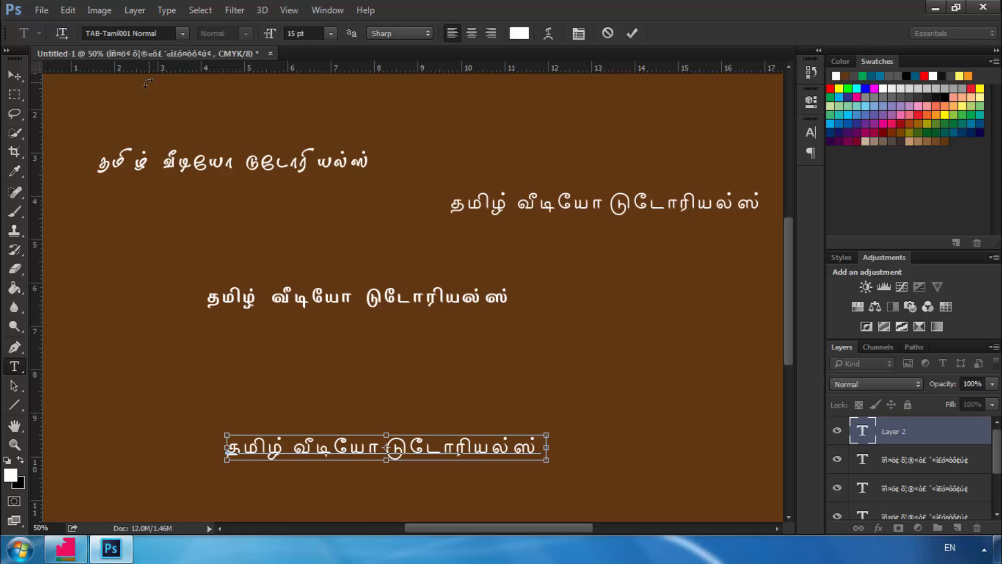
key("ctrl+a")
key("ctrl+c")
left_click(182, 35)
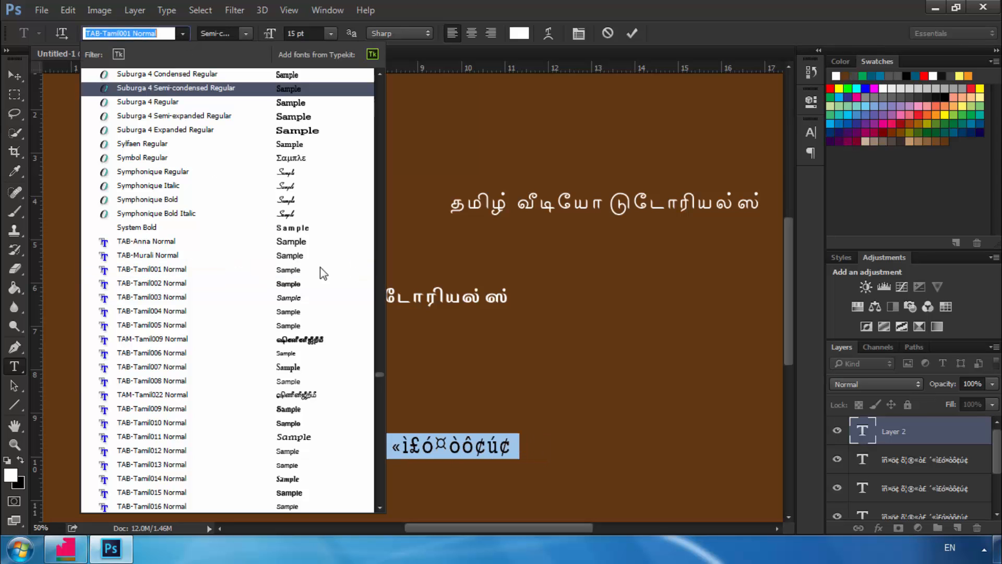
scroll(195, 424, "down", 3)
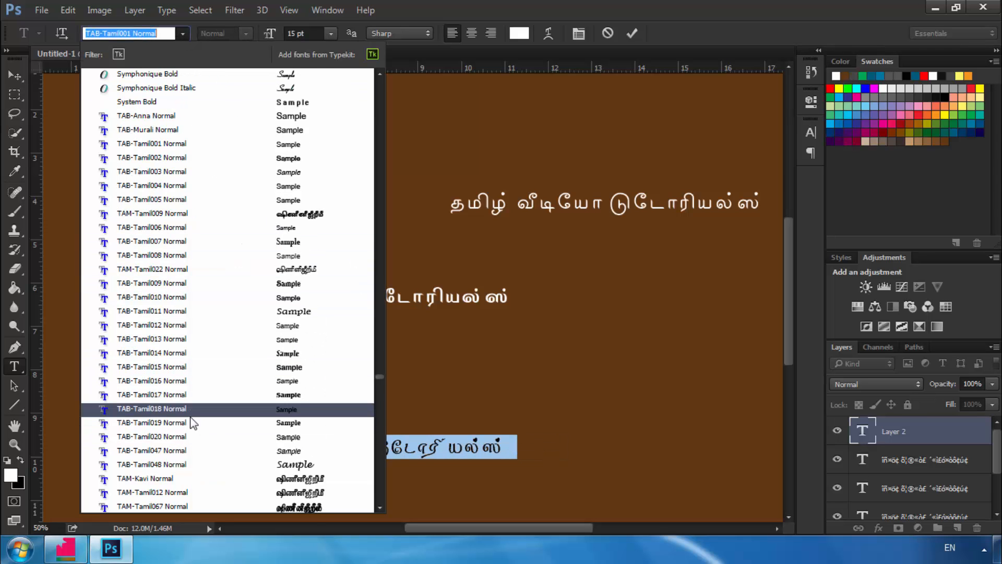
left_click(171, 449)
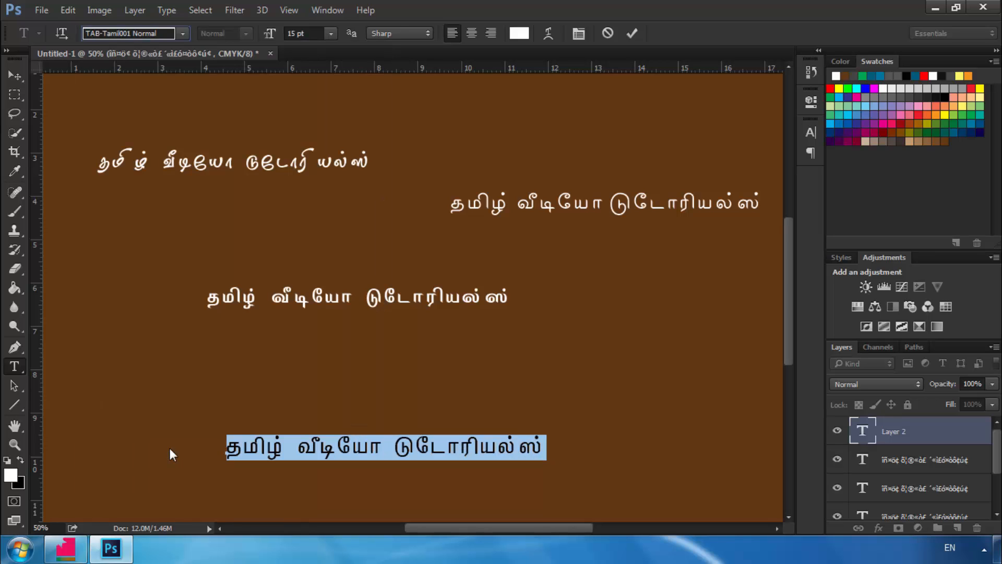
left_click(631, 33)
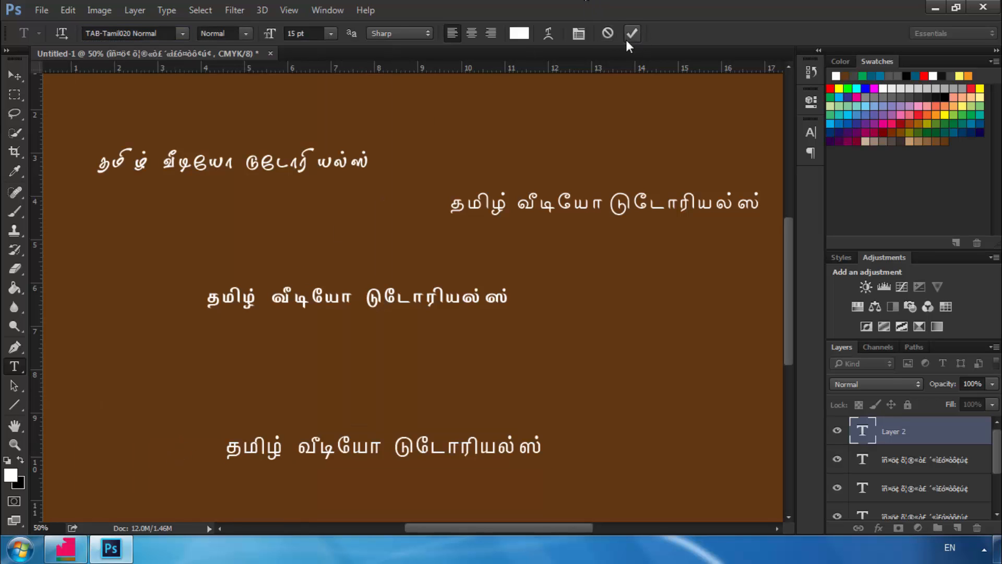
Add a fifth copy of the Tamil text between the middle and lowest lines, offset to the right, in TAB-Tamil008 Normal, and commit it
left_click(495, 348)
key("ctrl+v")
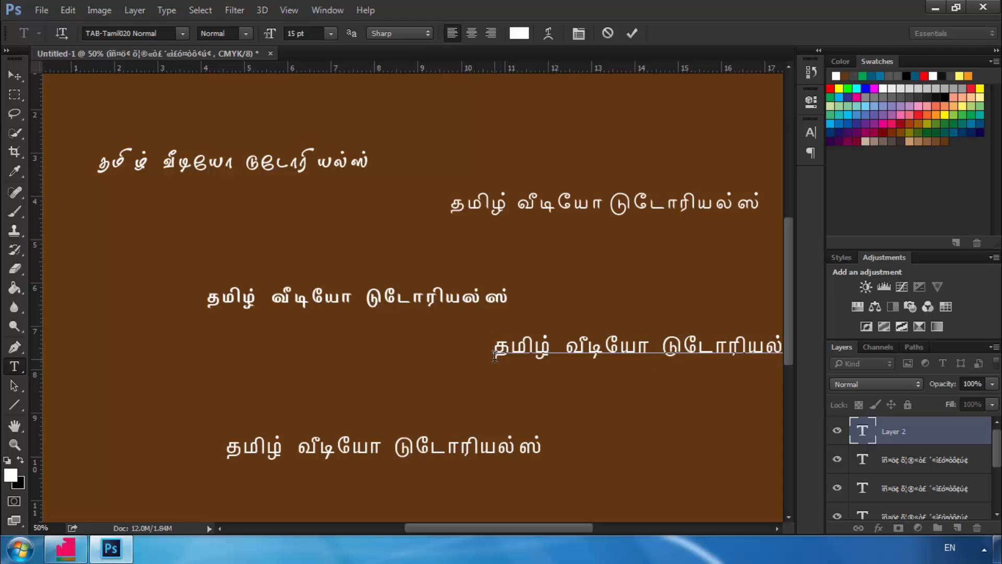
key("ctrl+a")
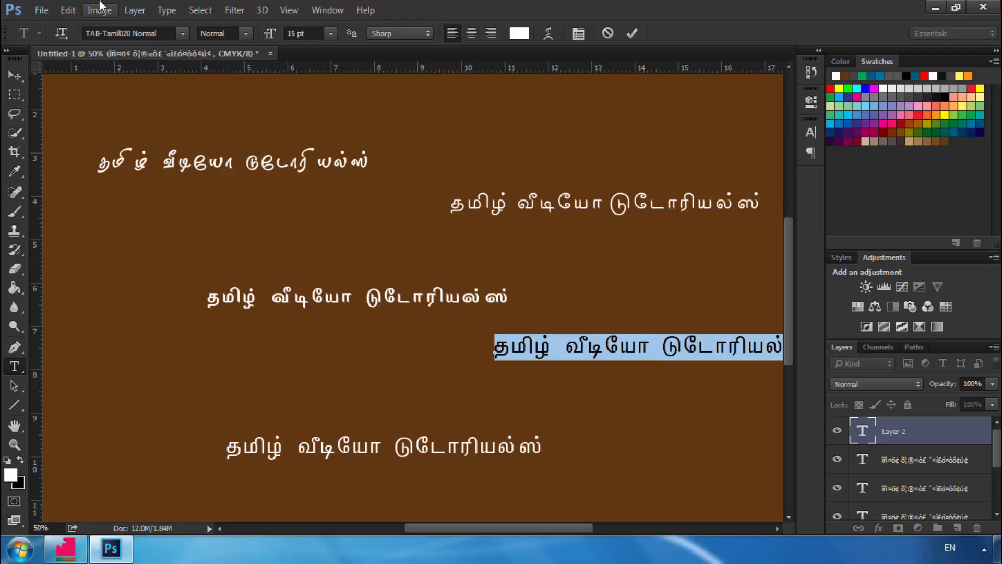
left_click(182, 33)
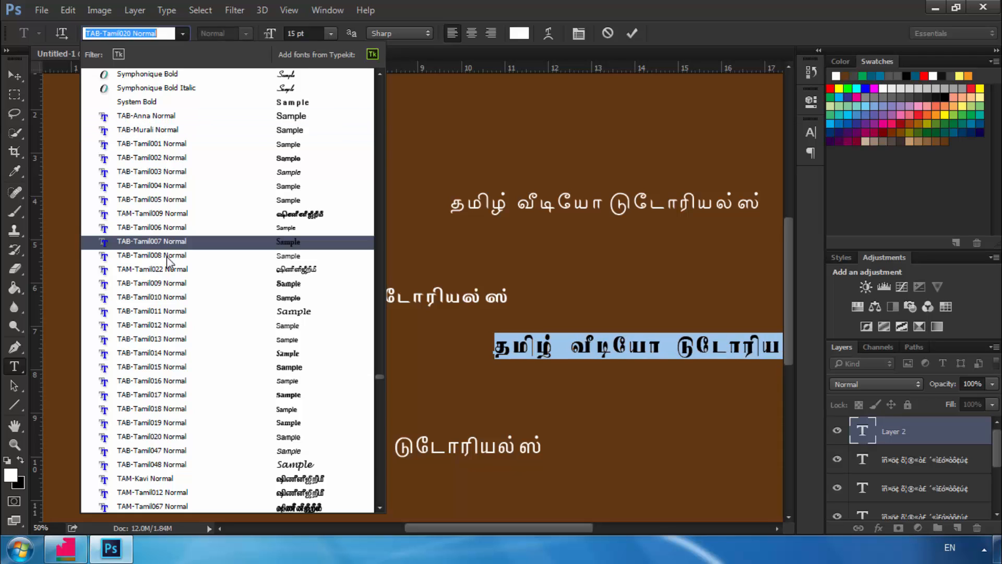
left_click(164, 270)
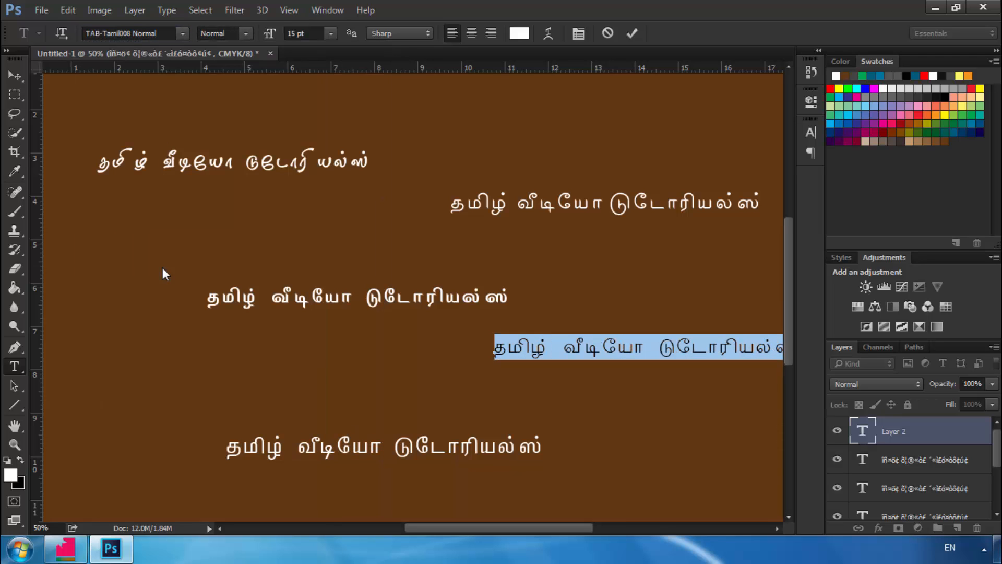
left_click(636, 33)
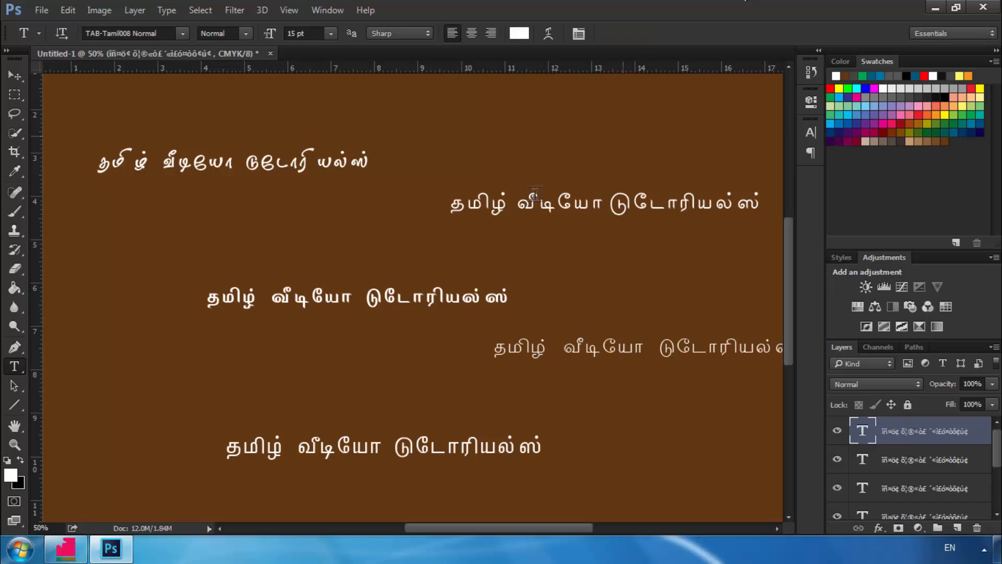